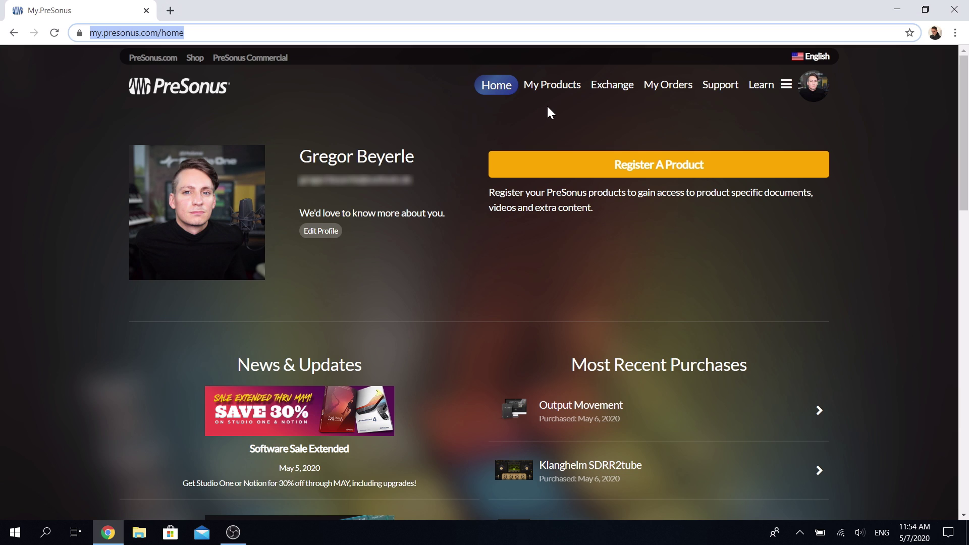
- Download the Windows Universal Control installer from the Studio 26c page under My Products > Hardware
click(555, 87)
click(222, 129)
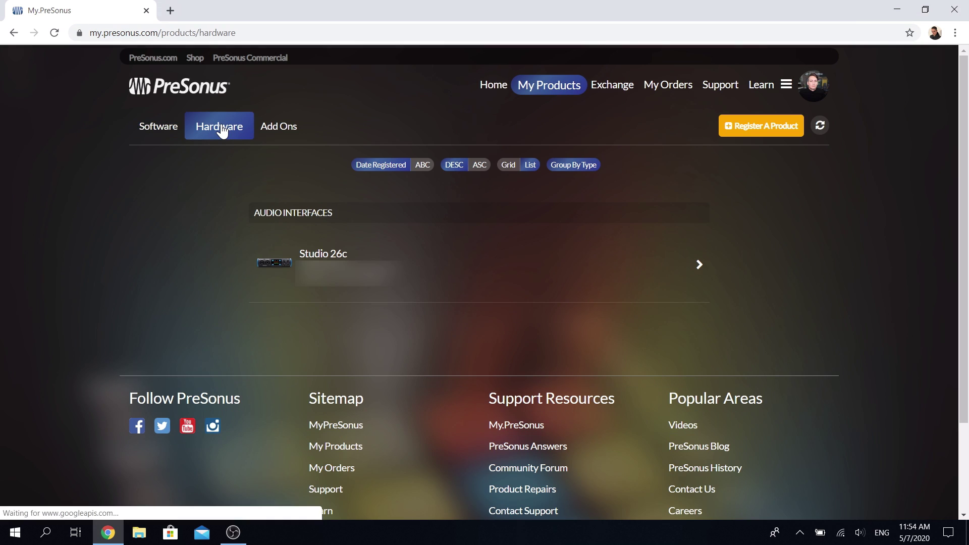
click(441, 271)
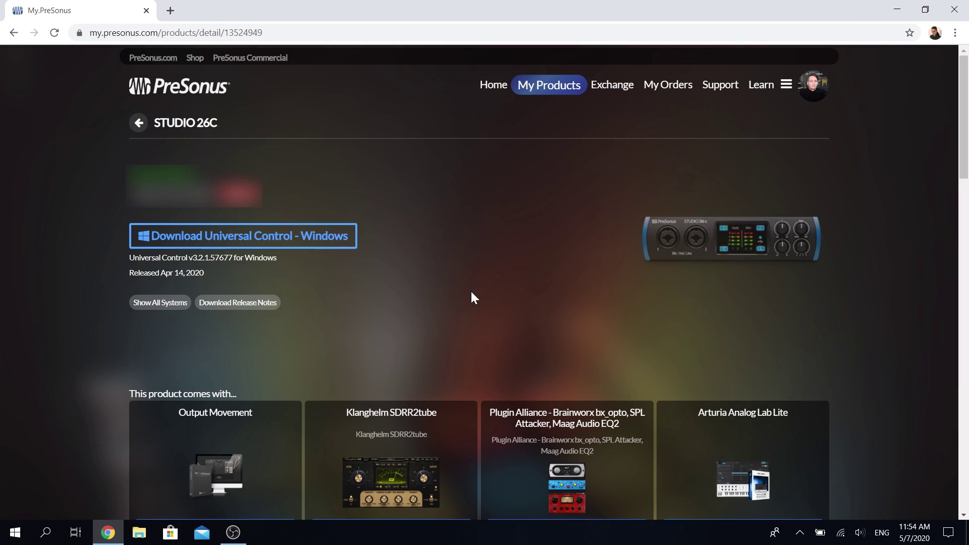
click(266, 233)
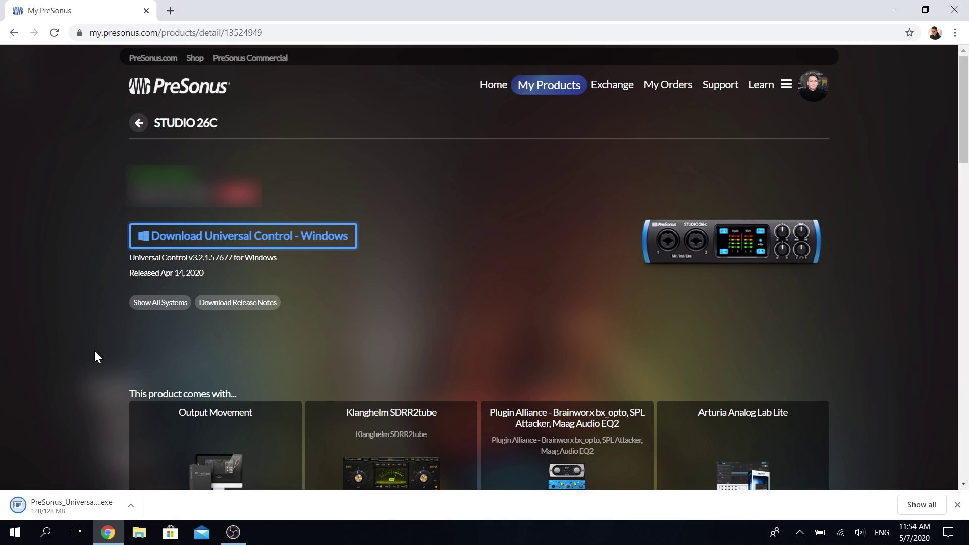
- Install Universal Control in English with the licence accepted, default folder and all components
click(61, 500)
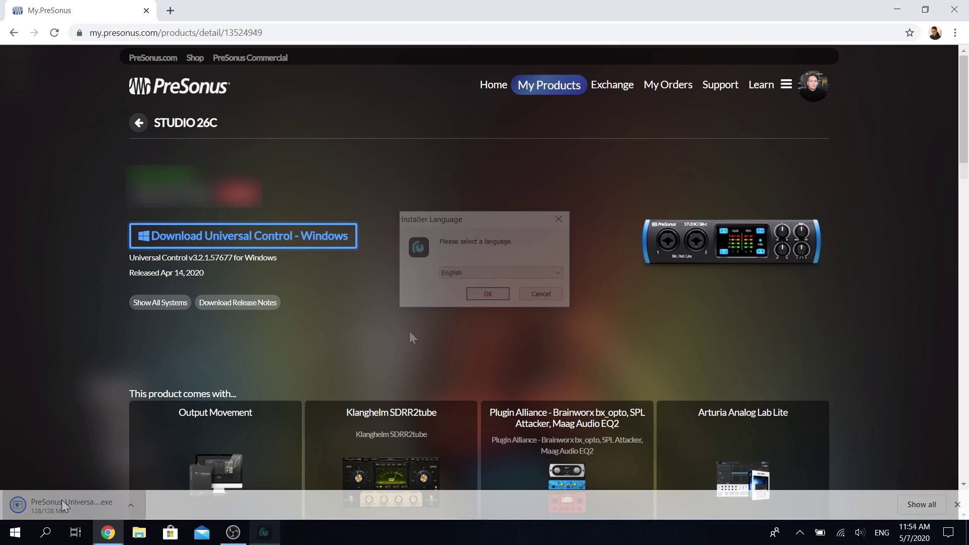
click(486, 292)
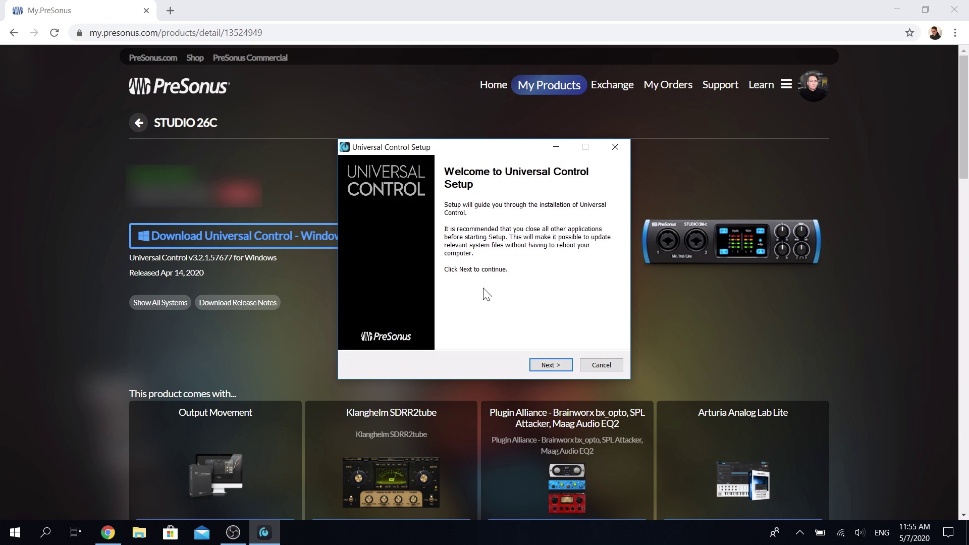
click(552, 365)
click(552, 365)
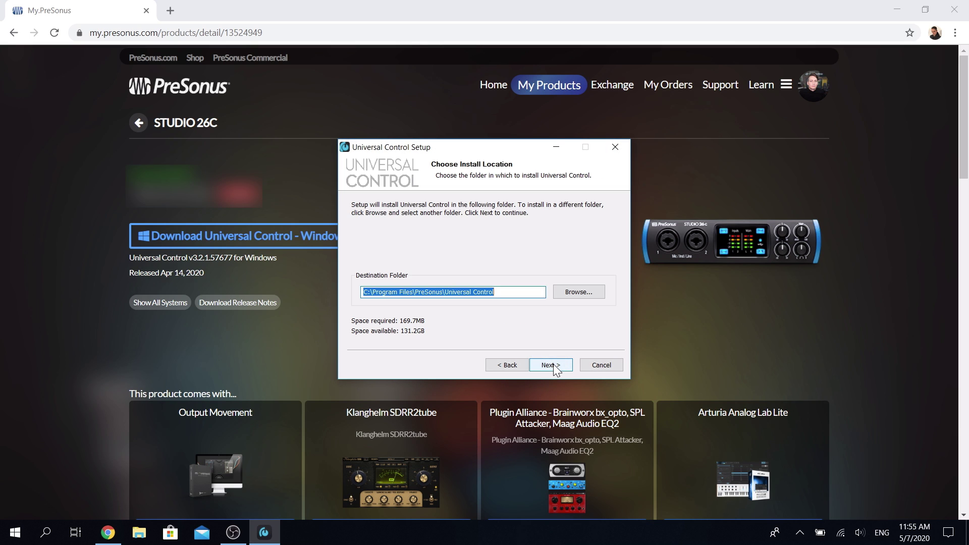
click(552, 364)
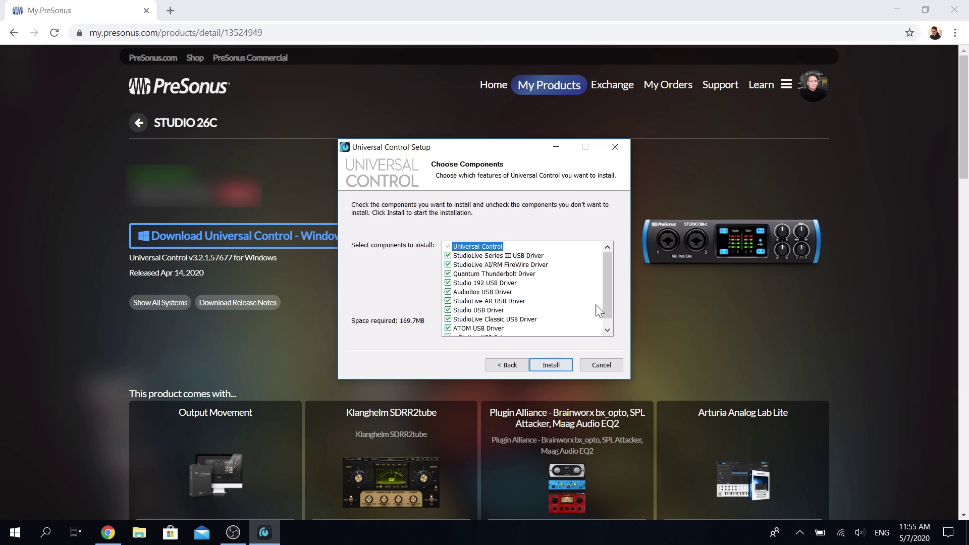
scroll(607, 284, down, 1)
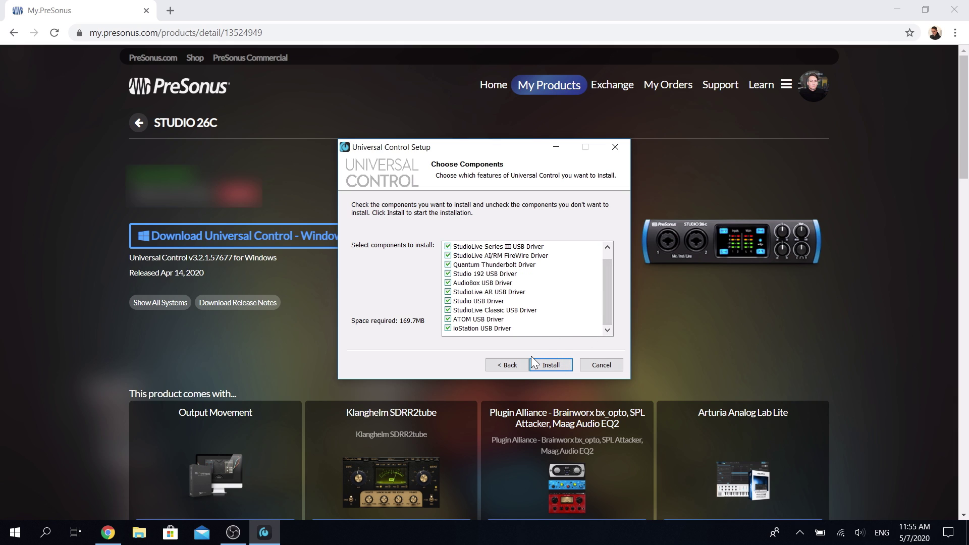
click(552, 364)
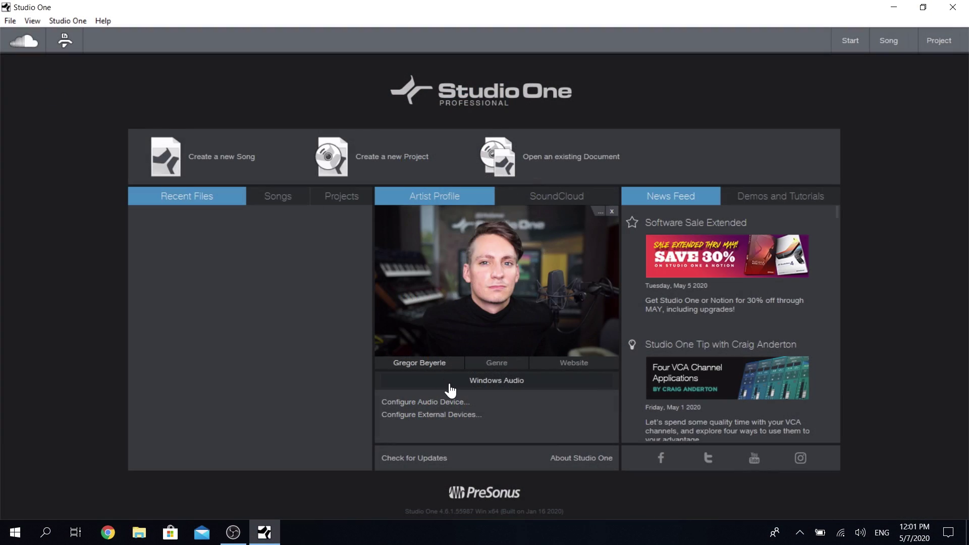
- Set Studio One's audio device to Studio USB and confirm the settings
click(450, 386)
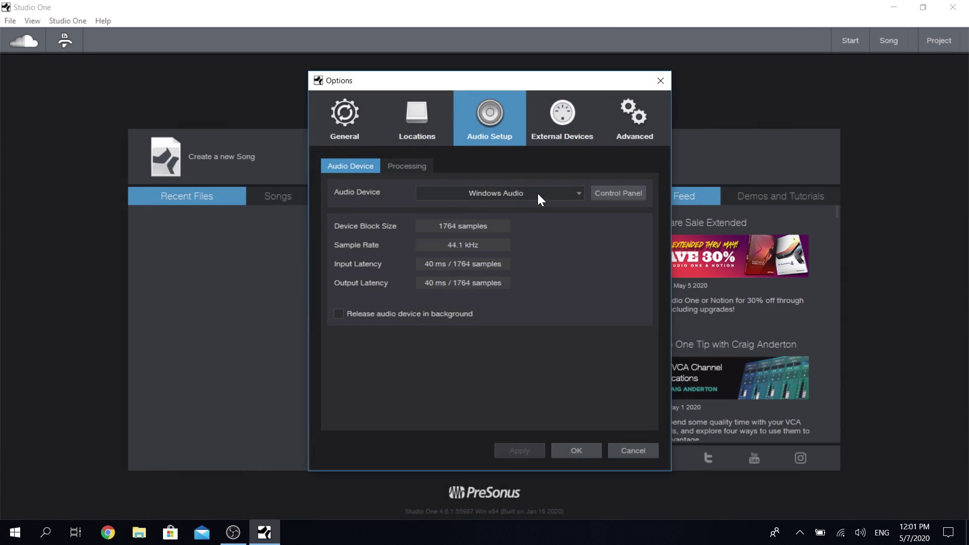
click(537, 192)
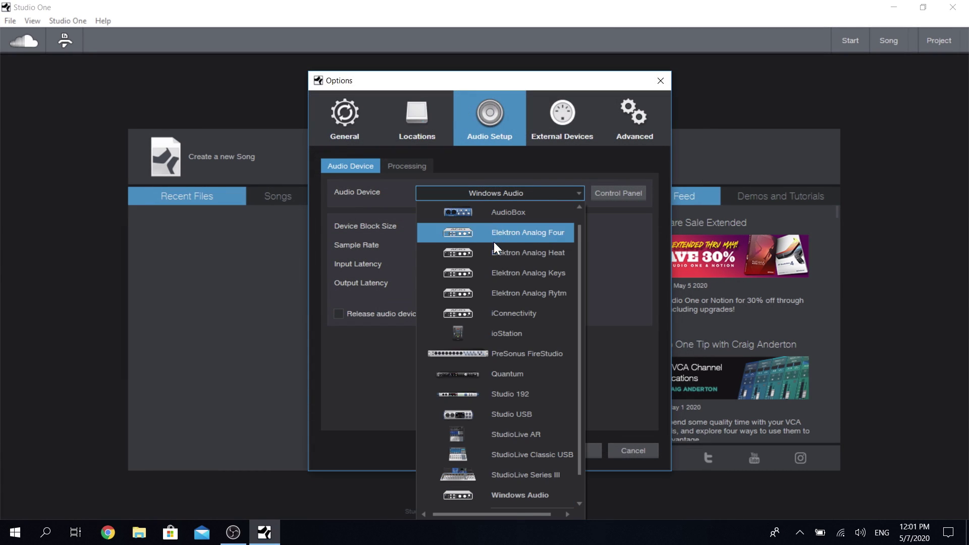
click(517, 415)
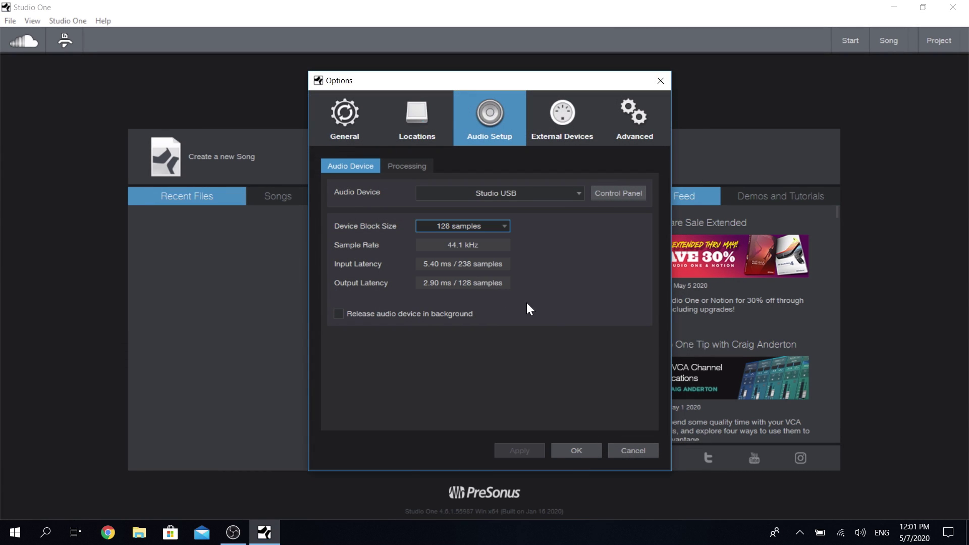
click(580, 448)
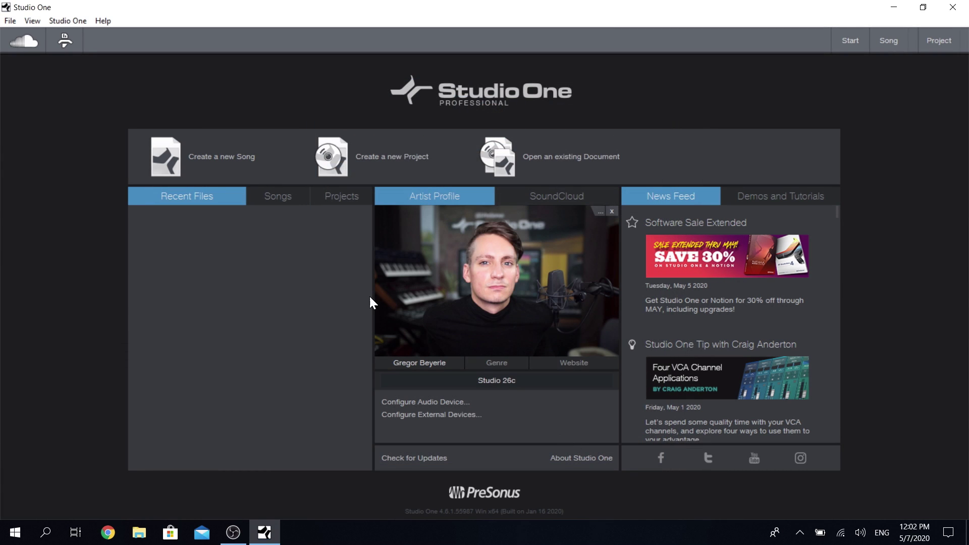
- Create an Empty Song and show the Audio I/O Setup tab of Song Setup
click(230, 172)
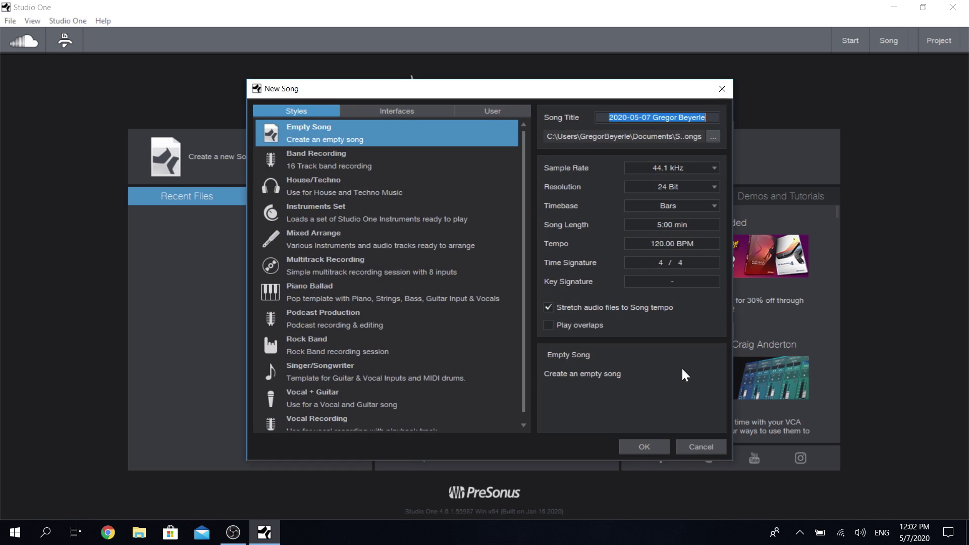
click(648, 447)
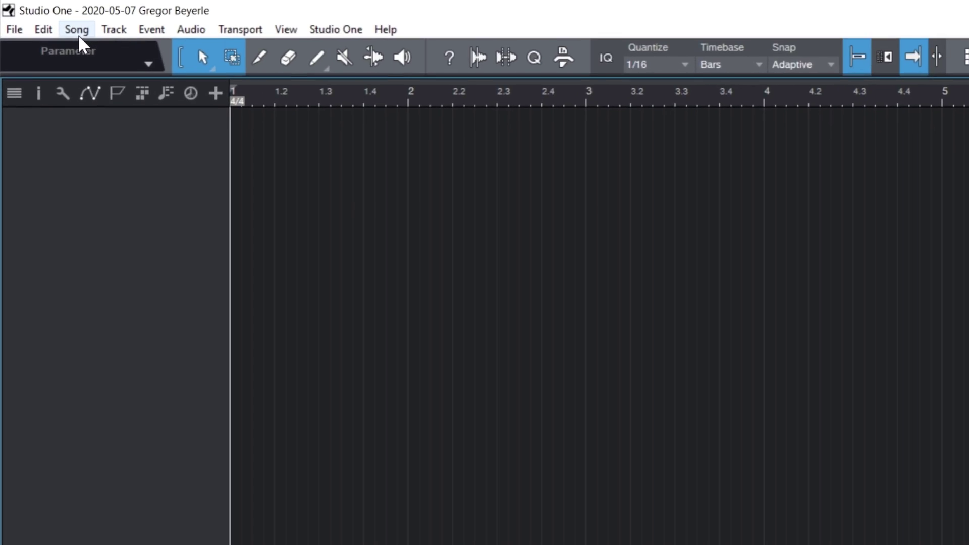
click(54, 20)
click(66, 230)
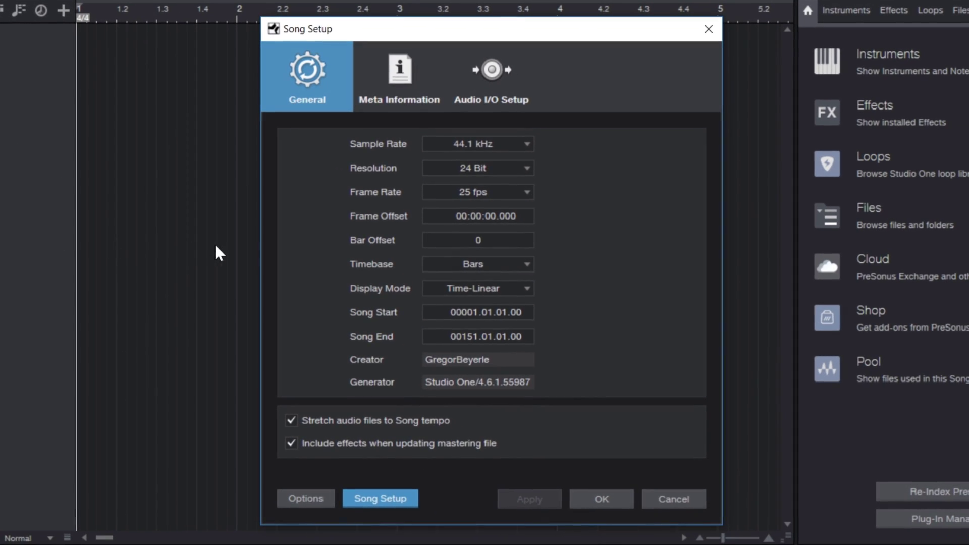
click(536, 97)
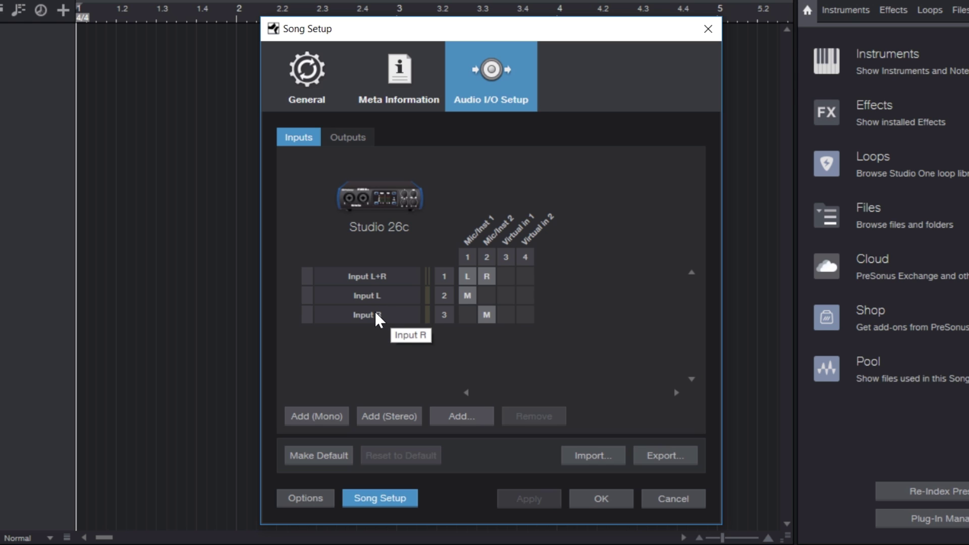
- Rename Input L to 'Mikrophone' and Input R to 'Guitar'
double_click(379, 298)
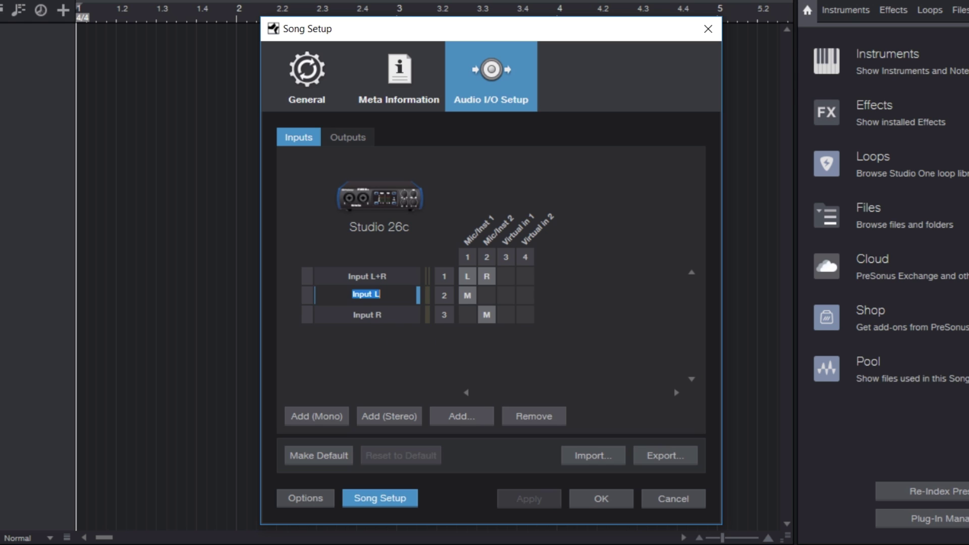
text(Mikrophone)
key(Return)
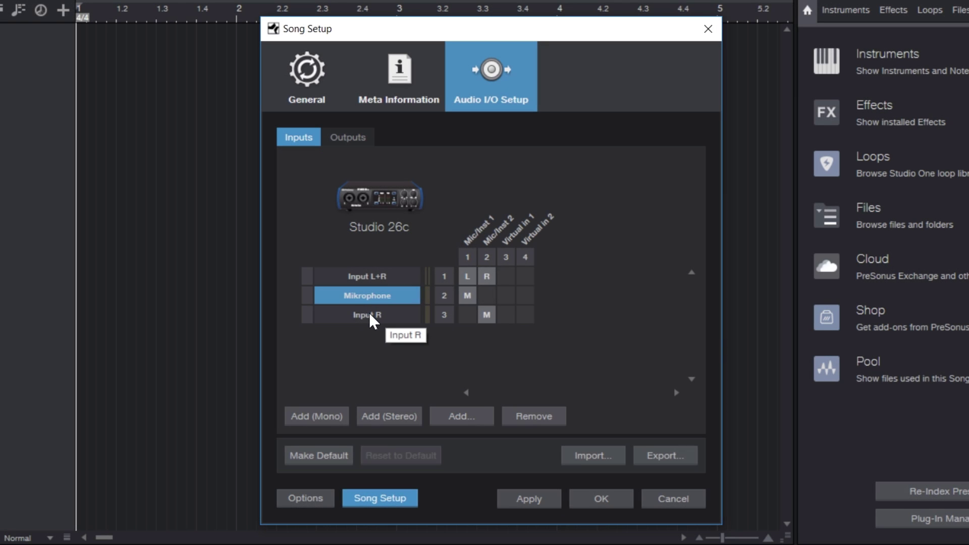
double_click(371, 314)
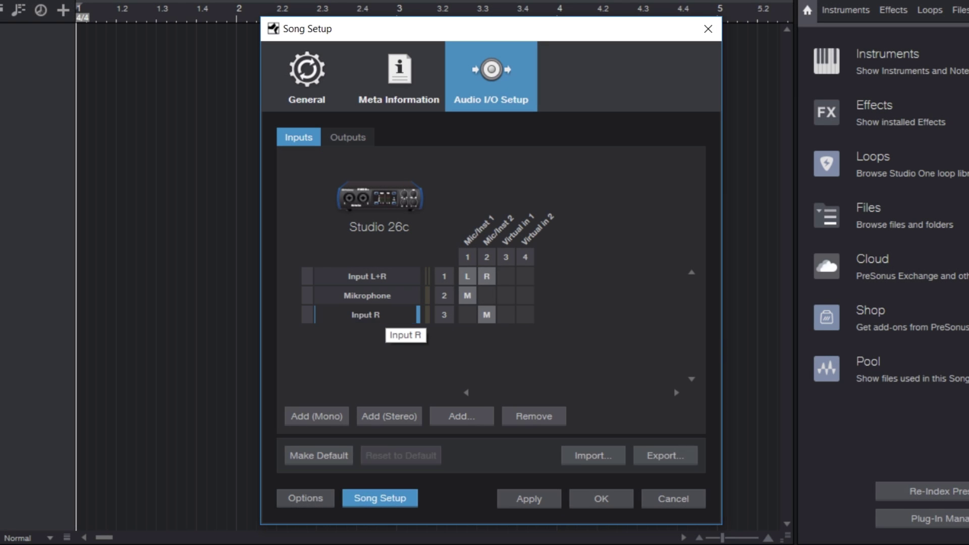
text(Guitar)
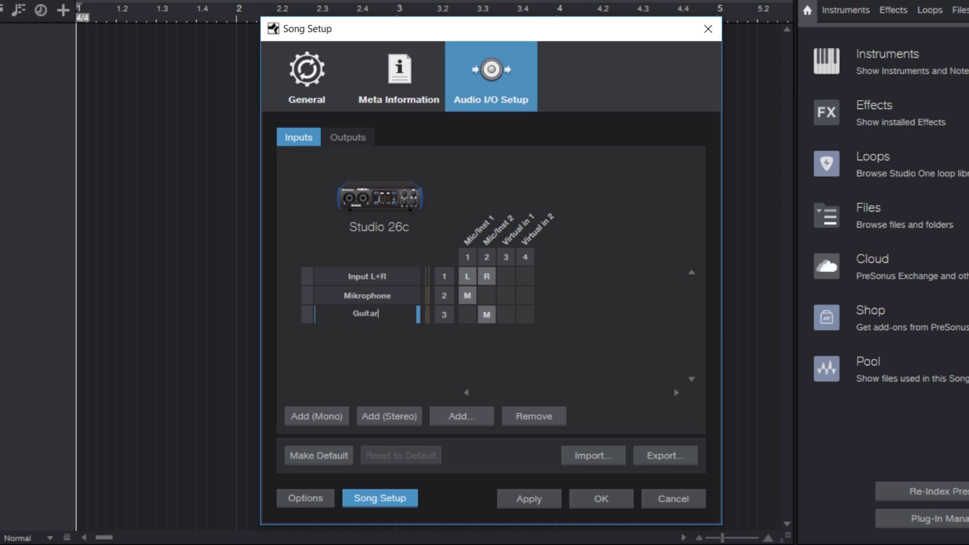
key(Return)
- Remove the Input L+R stereo input, apply the changes and close Song Setup
click(380, 275)
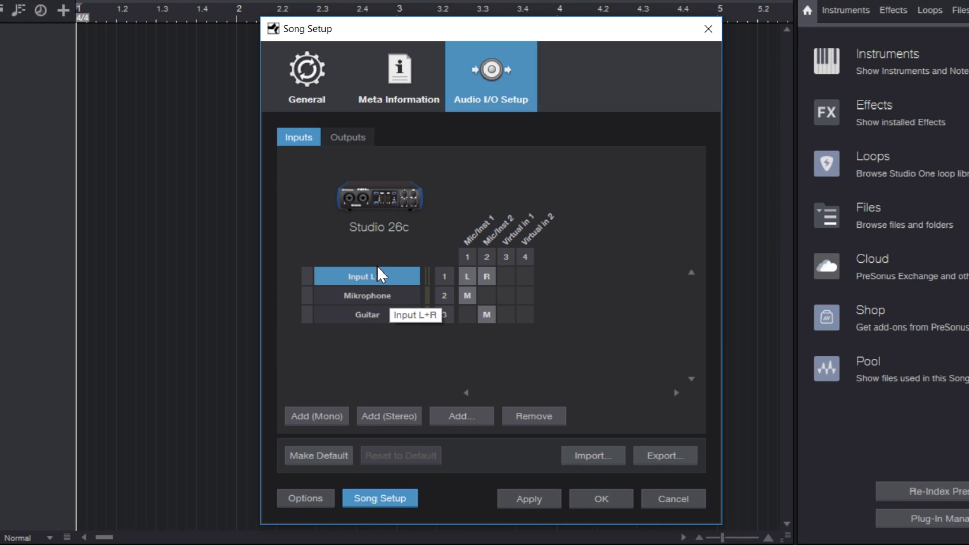
click(543, 421)
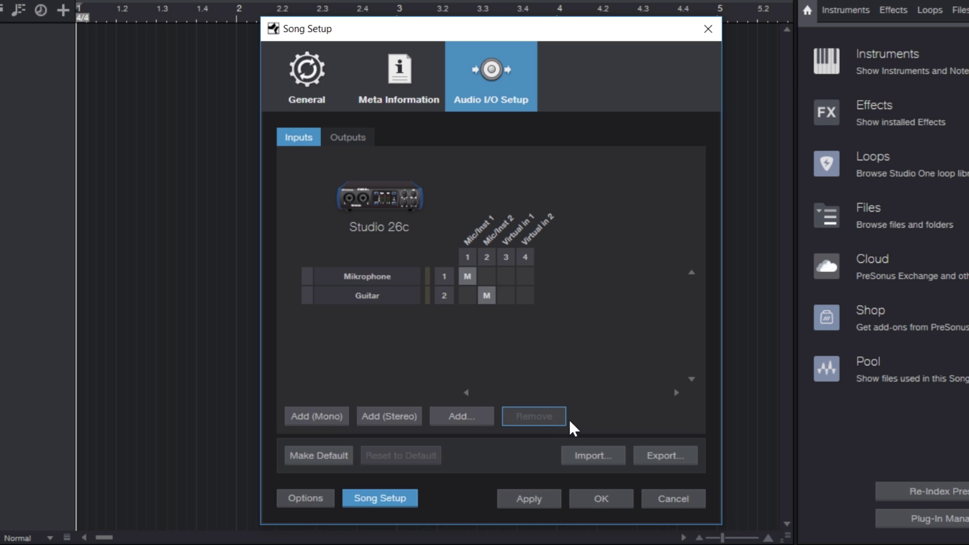
click(536, 499)
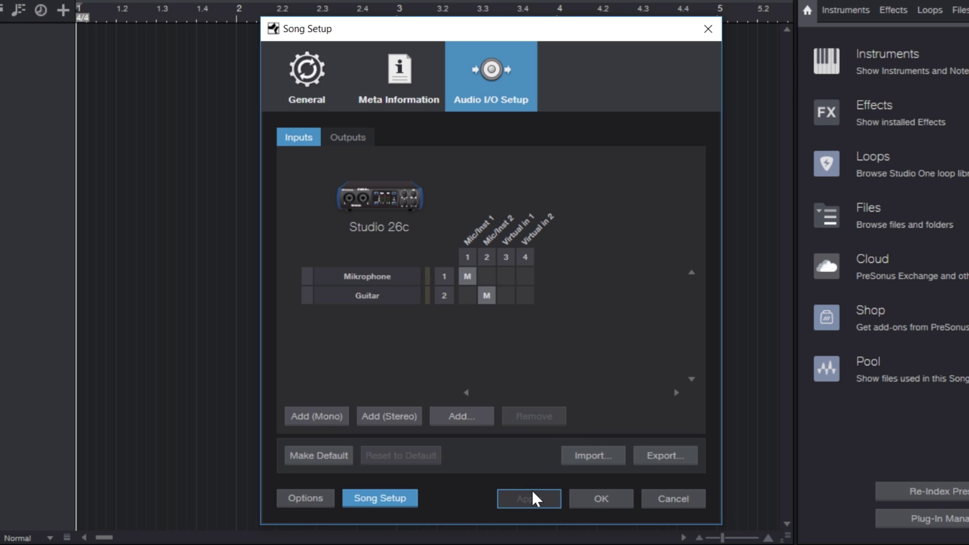
click(598, 499)
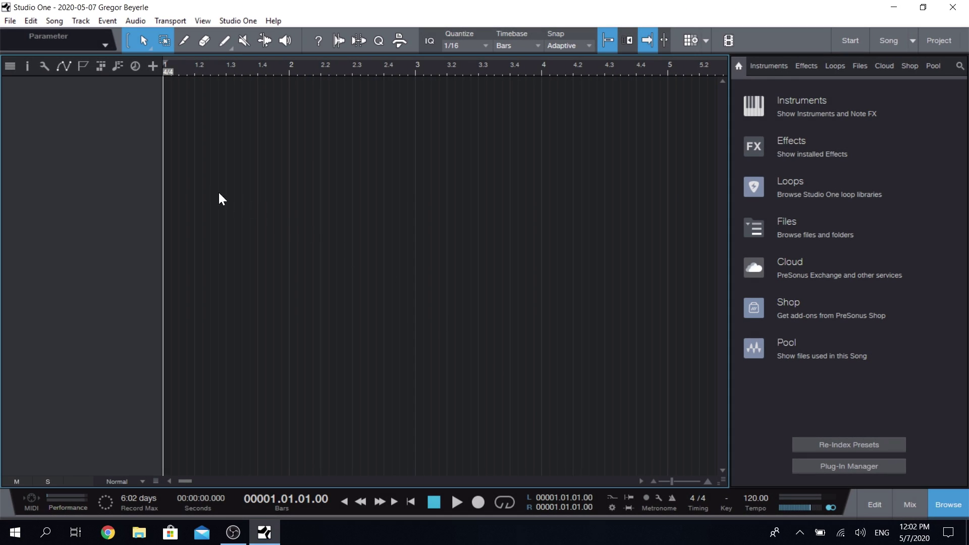
- Add a mono audio track using the Mikrophone input and arm it for recording
right_click(131, 164)
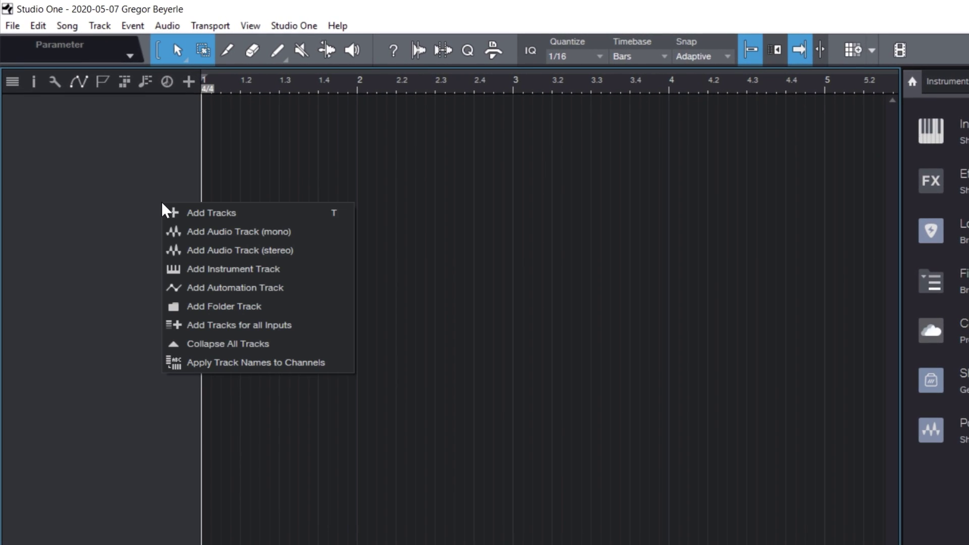
click(168, 232)
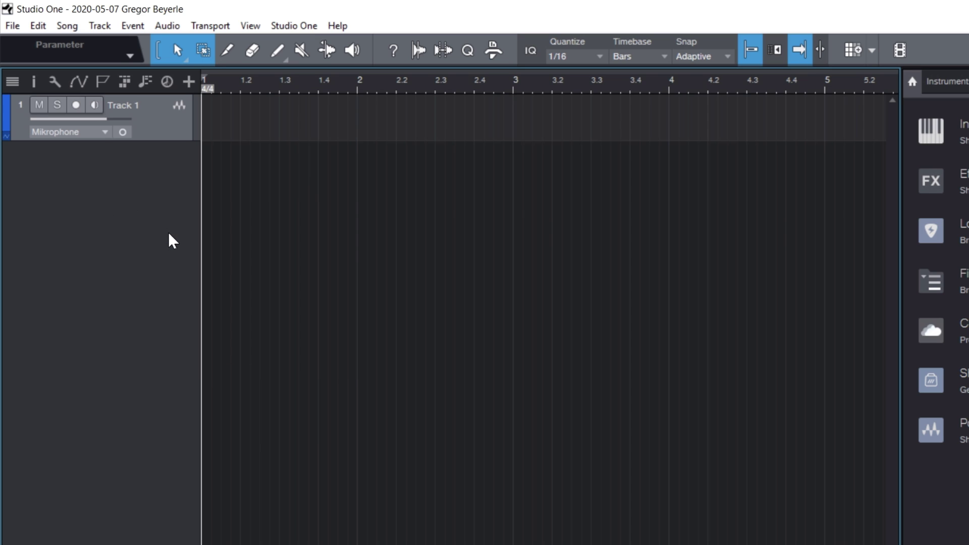
click(77, 131)
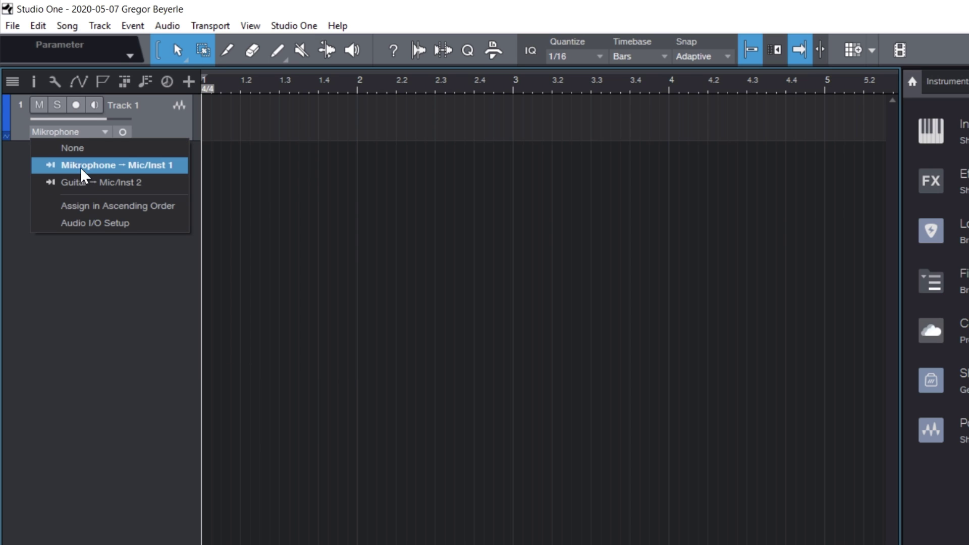
click(80, 167)
click(81, 104)
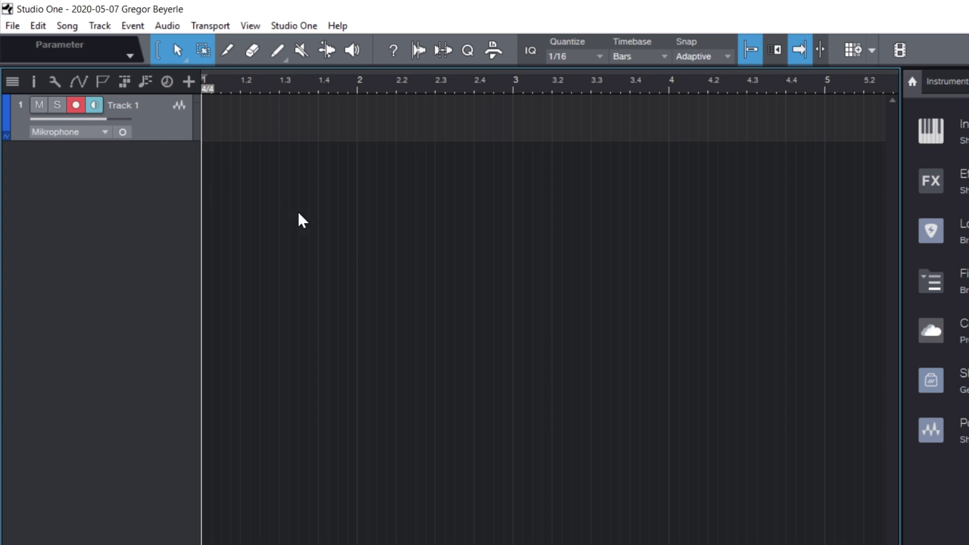
- Show the mixer, make Track 1's lane taller, and start recording a test clip
click(911, 504)
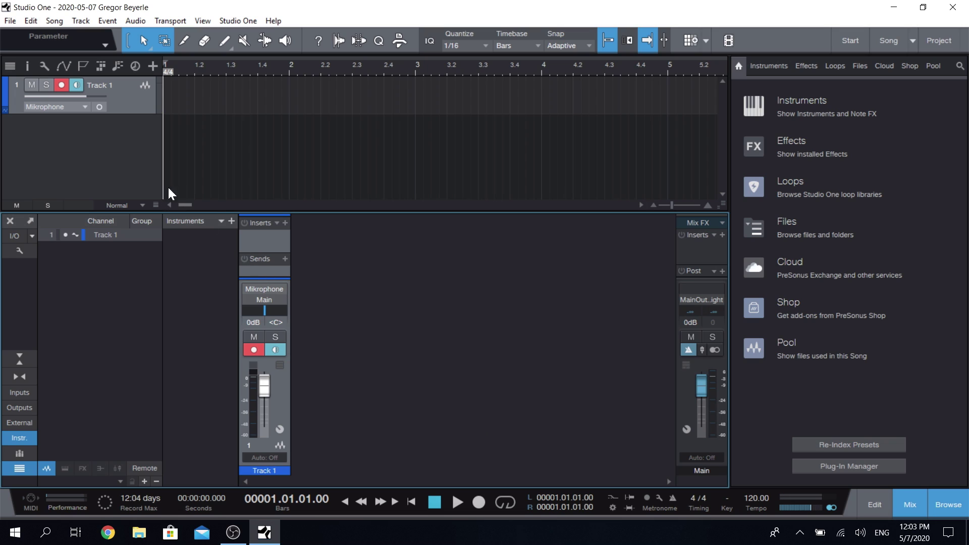
drag(120, 118, 124, 165)
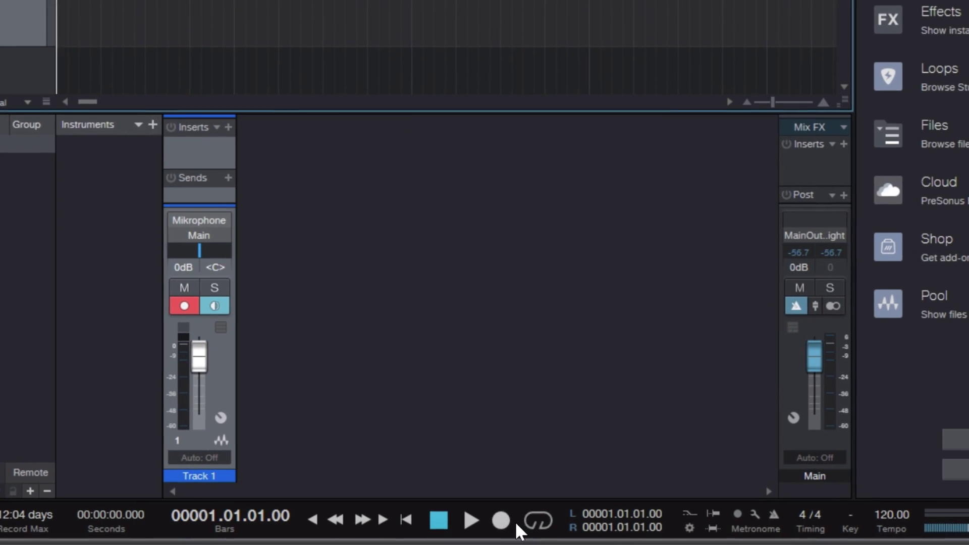
click(478, 501)
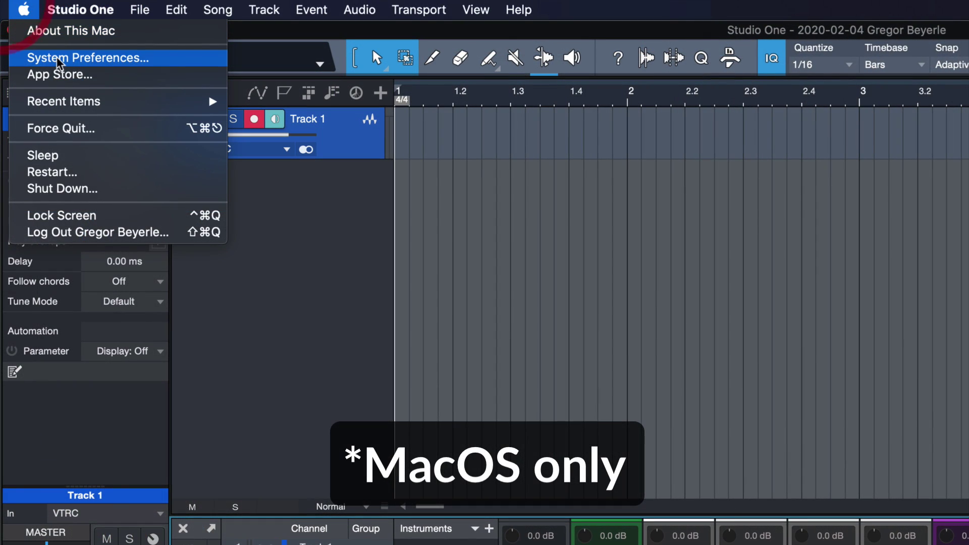
- Tick Studio One under Security & Privacy > Privacy > Microphone to allow microphone access
click(57, 59)
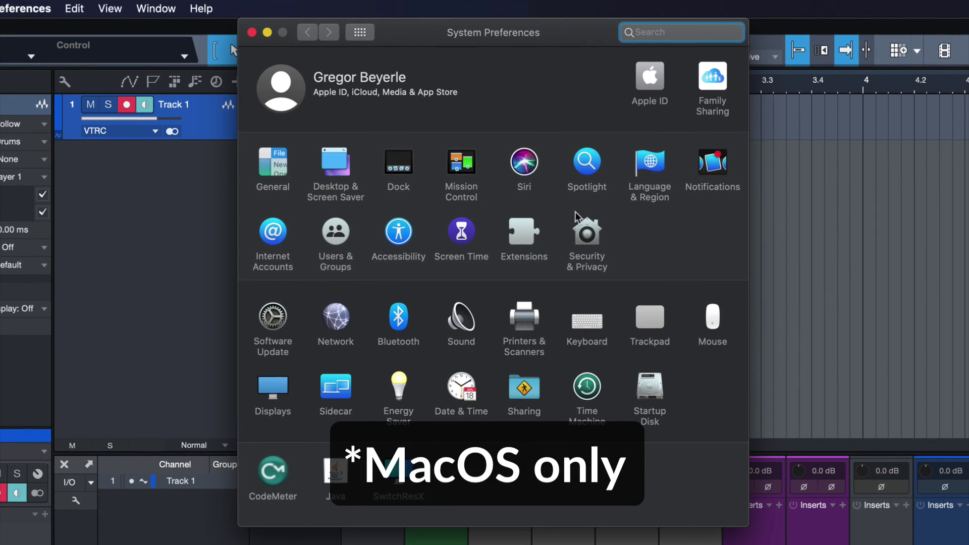
click(589, 235)
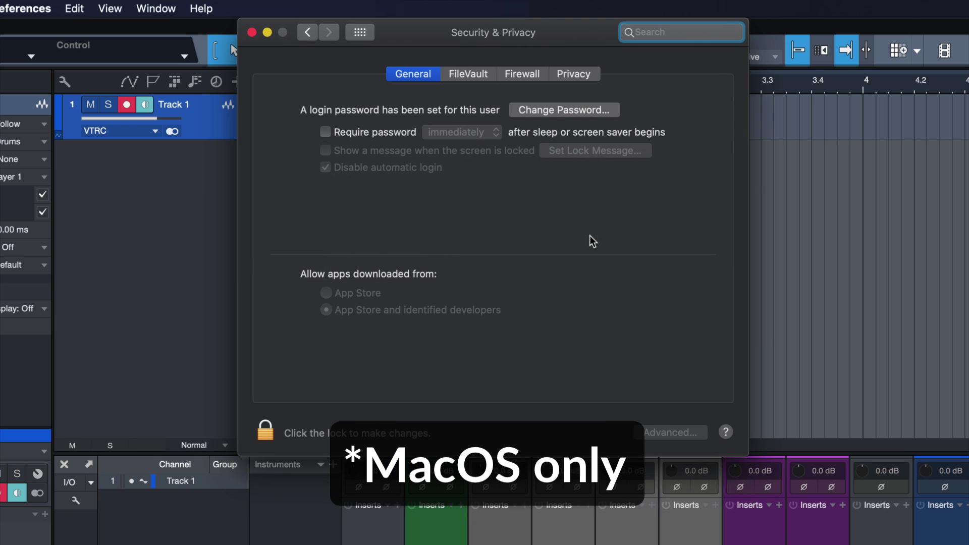
click(568, 73)
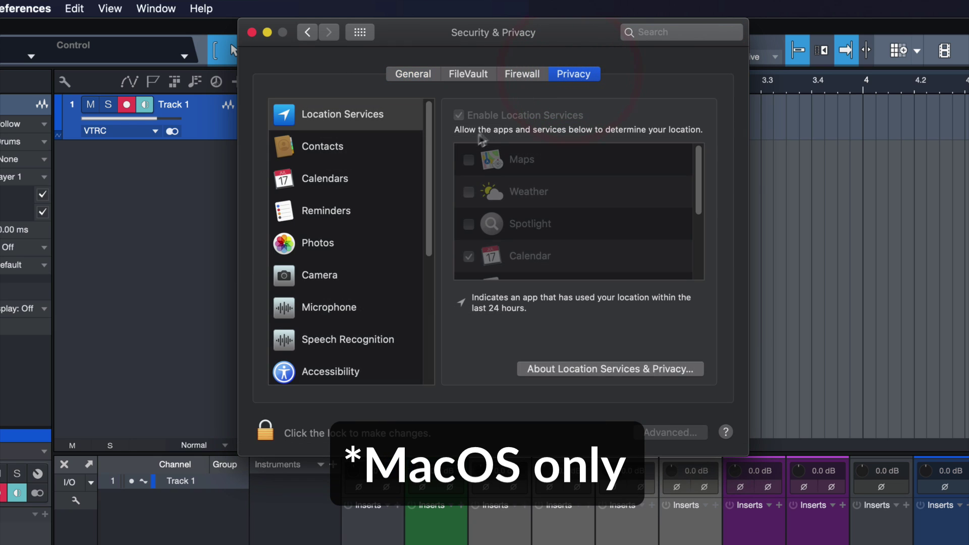
scroll(430, 174, down, 3)
click(346, 241)
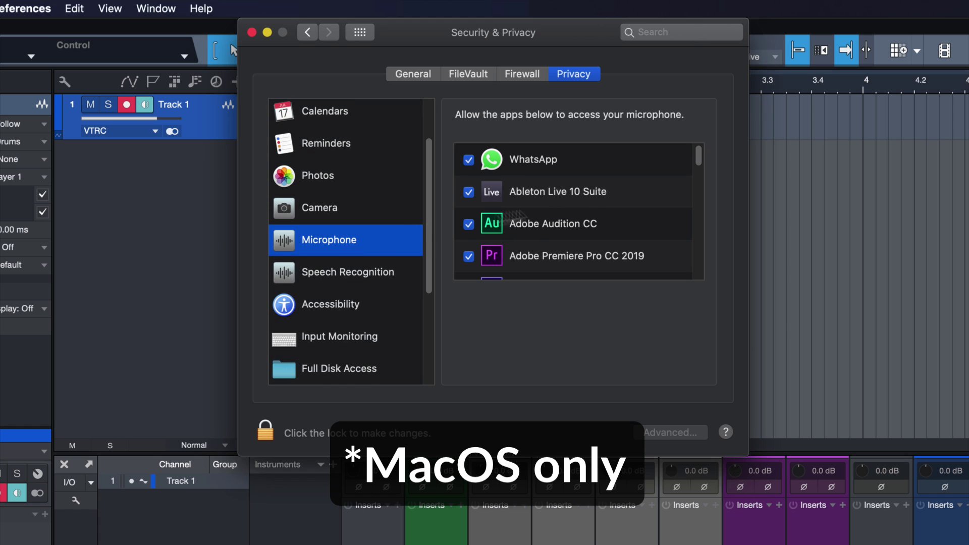
drag(701, 159, 701, 246)
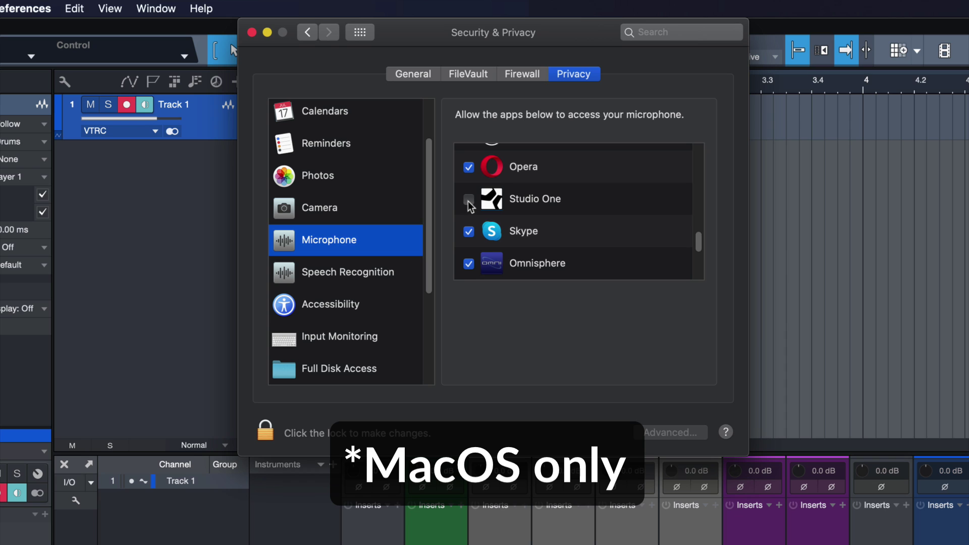
click(469, 200)
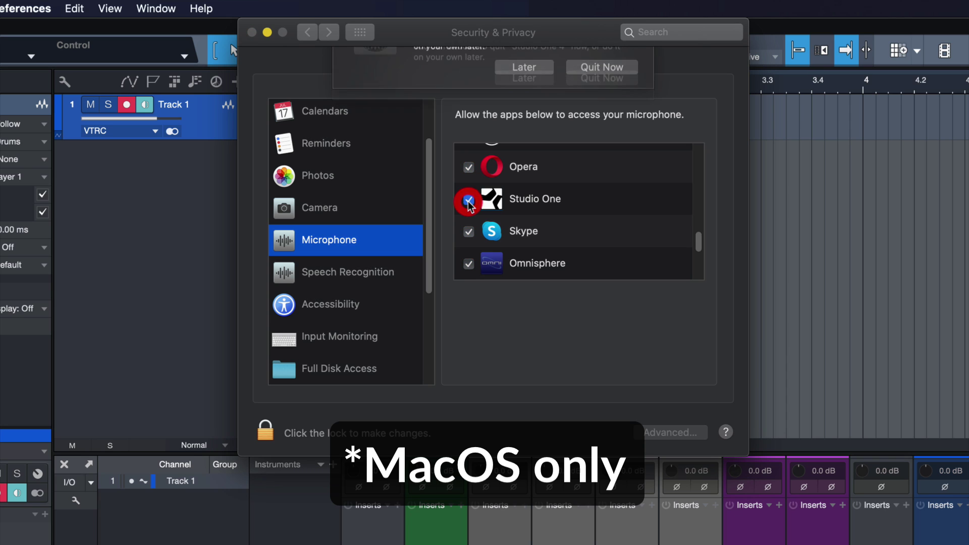